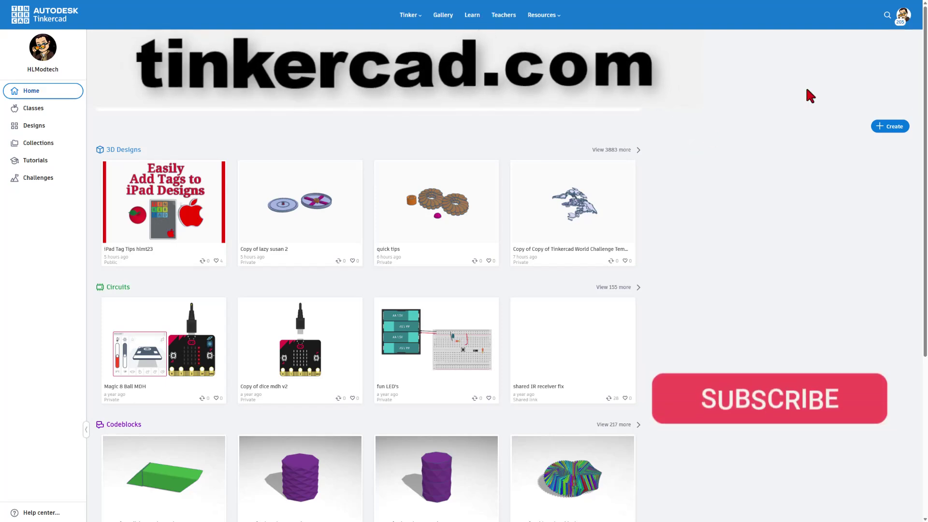
- Start a new 3D design named 'sketch stroke' and pick up a Sketch shape from Basic Shapes
click(903, 15)
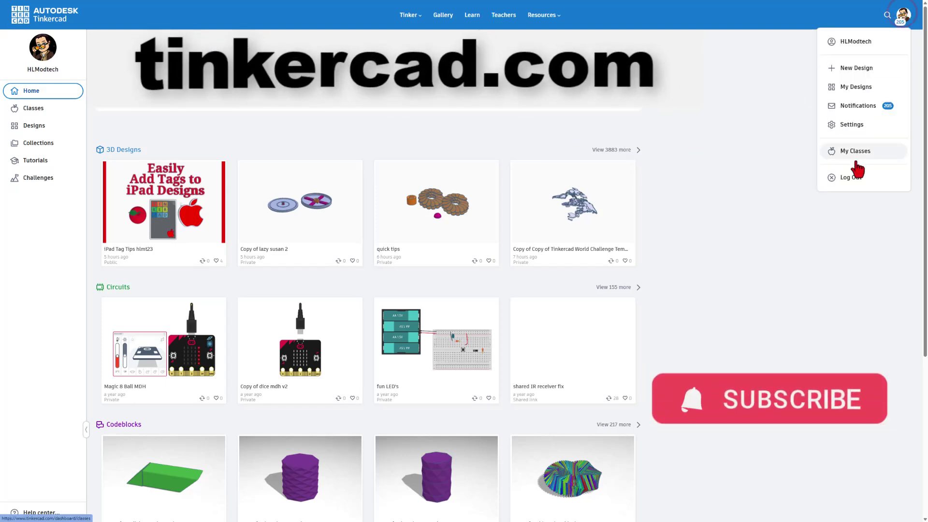
click(726, 114)
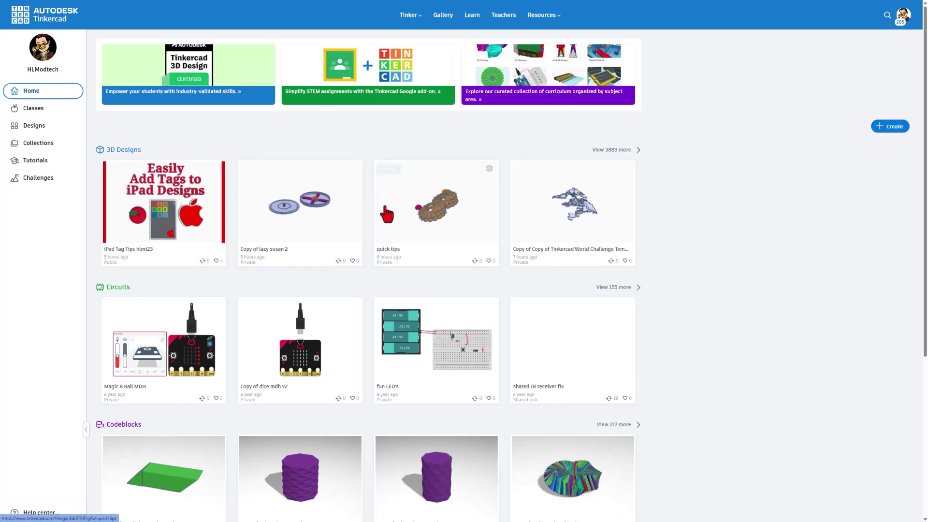
click(891, 130)
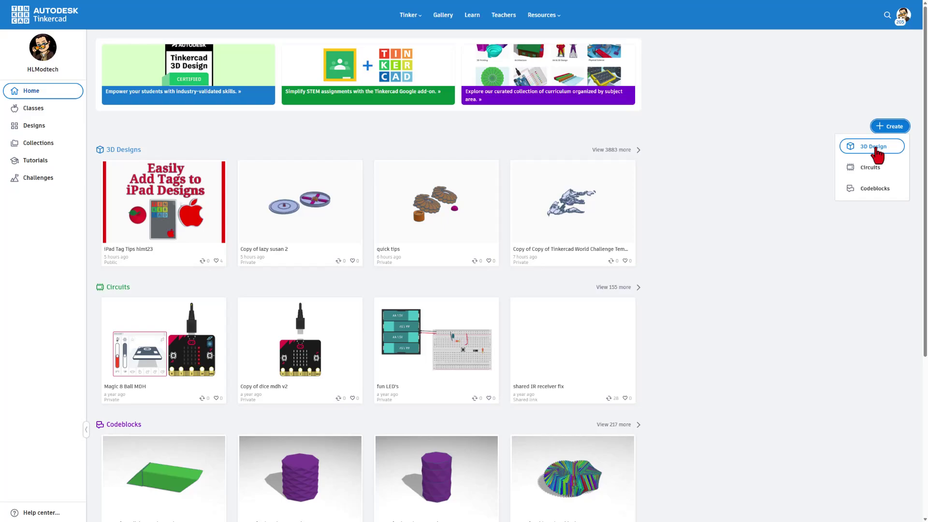
click(875, 146)
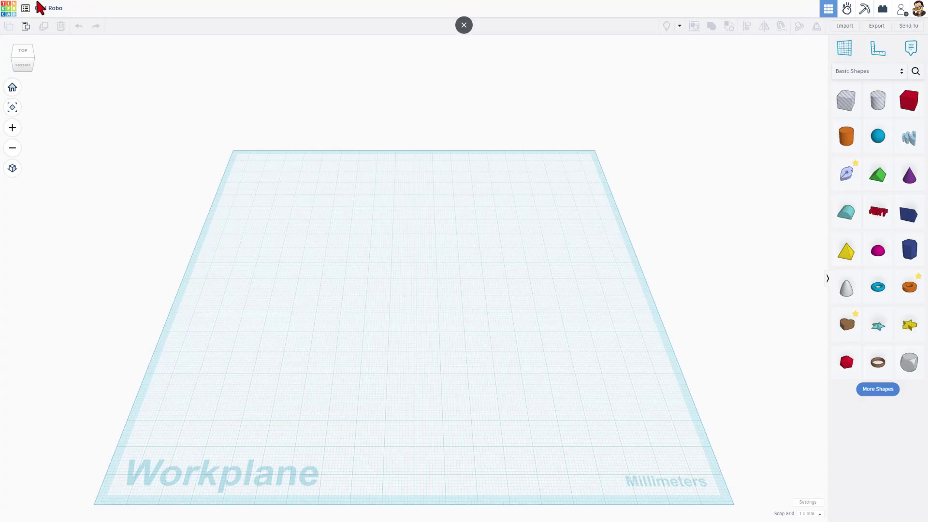
text(s)
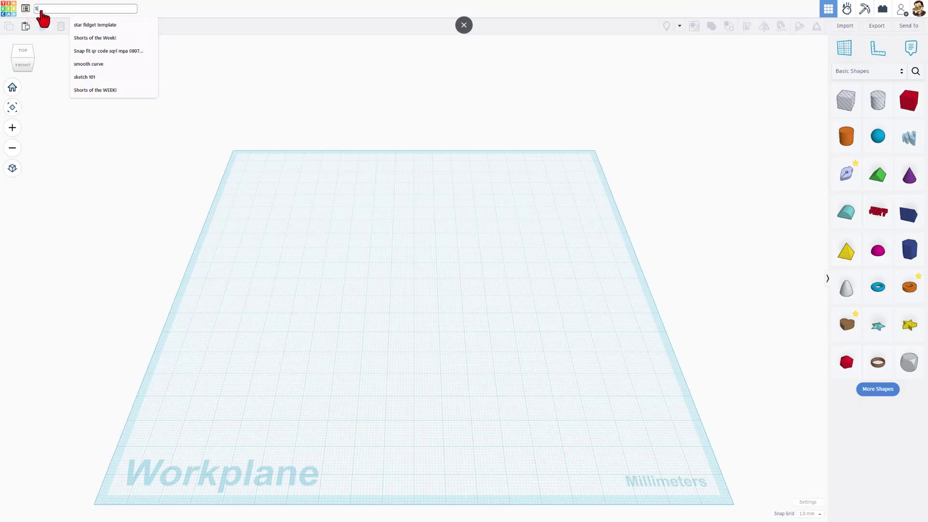
text(ketch strok)
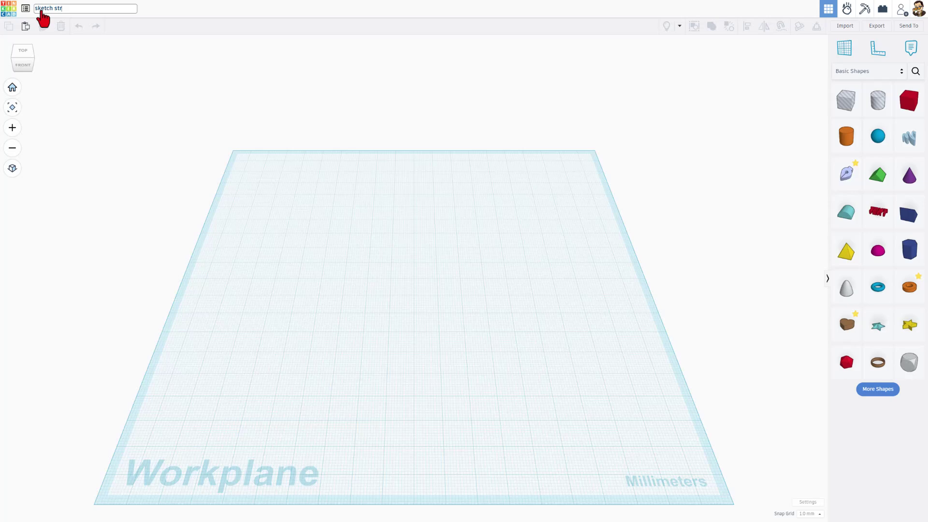
text(e)
key(Return)
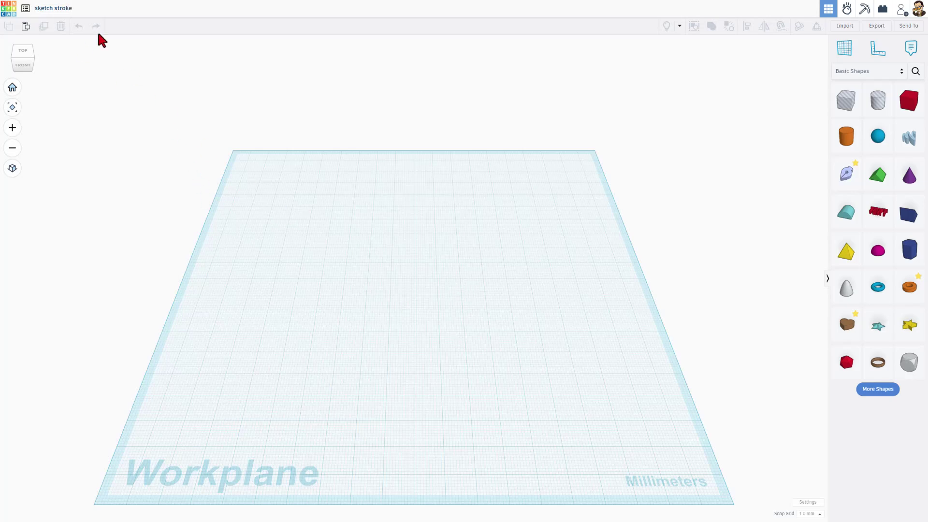
click(7, 10)
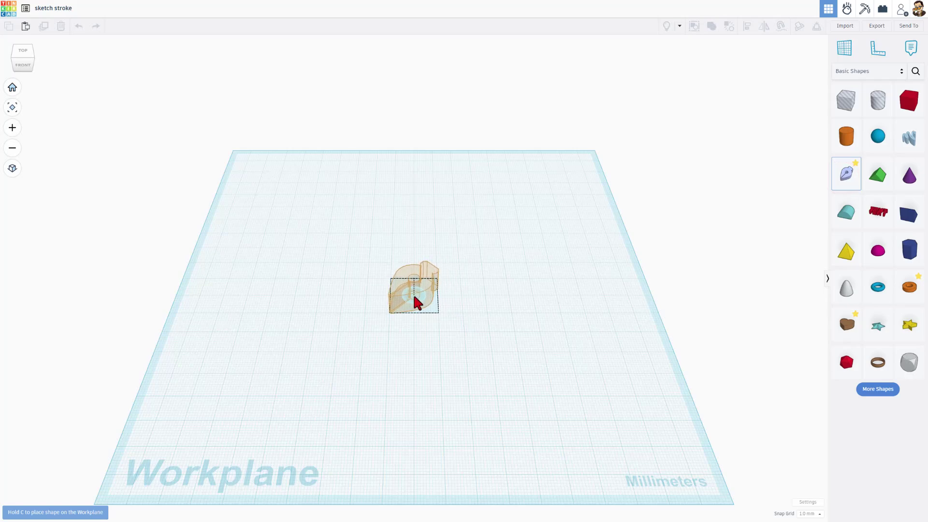
- Drop the Sketch shape on the workplane, opening the sketch editor
click(414, 294)
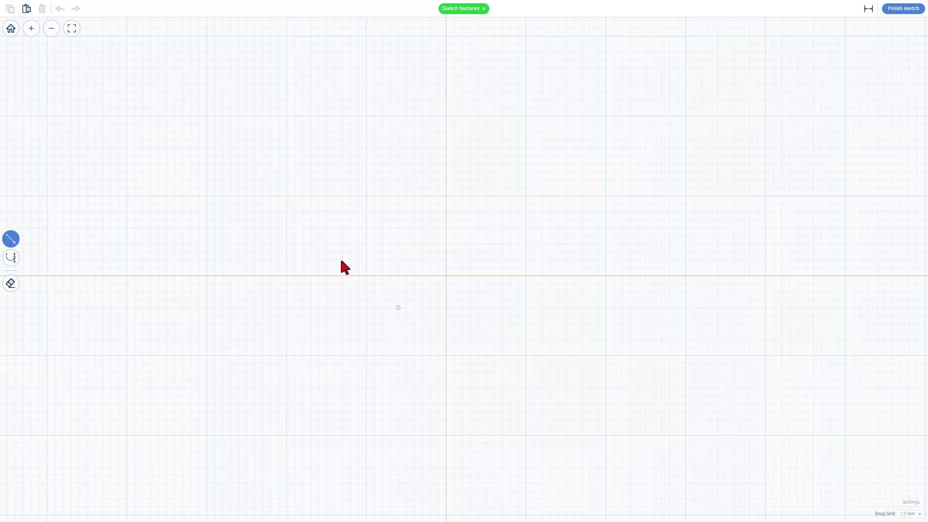
click(461, 10)
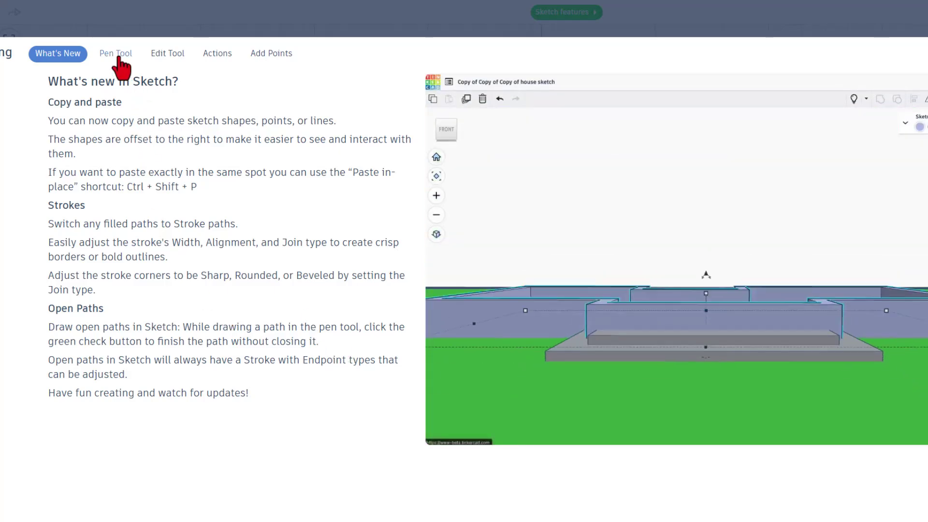
click(116, 55)
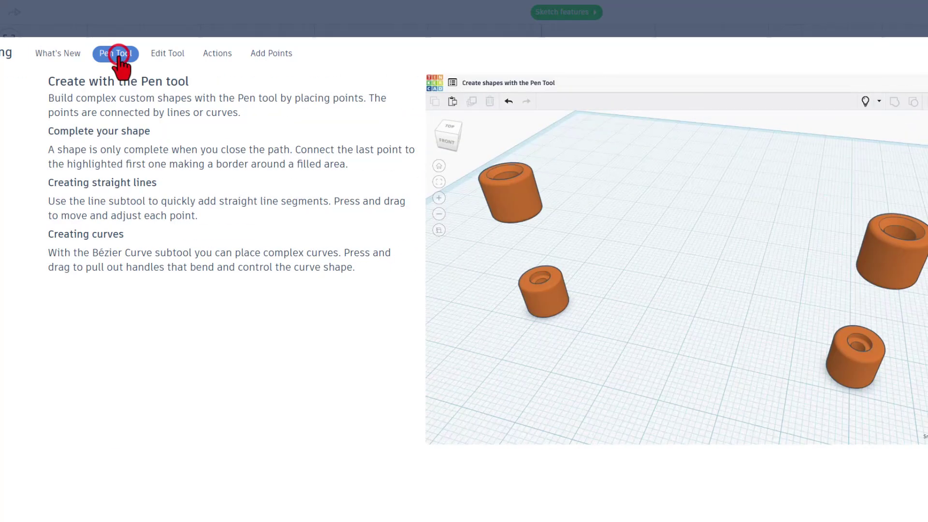
click(165, 55)
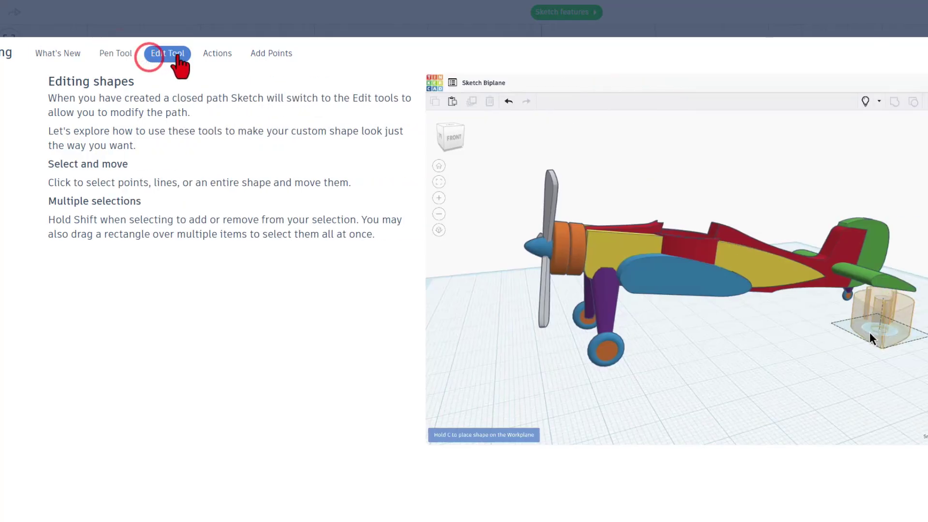
click(213, 57)
click(271, 53)
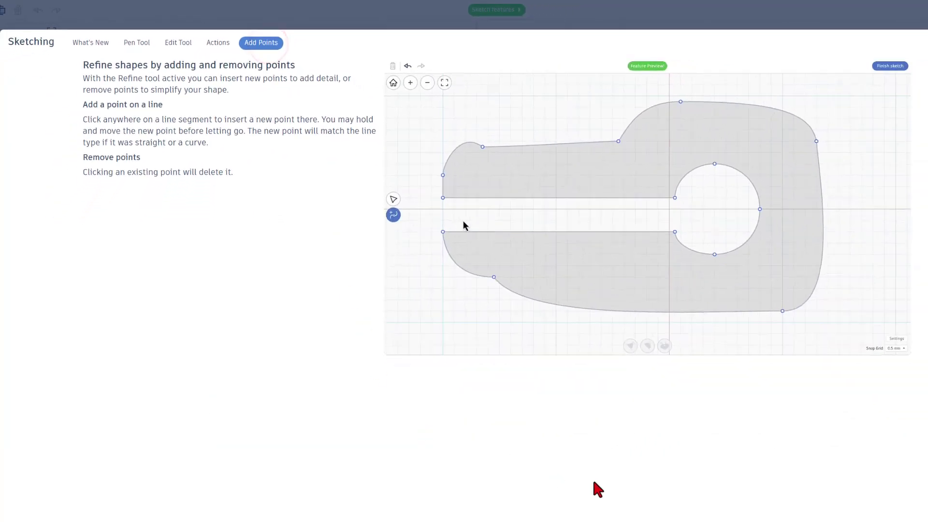
click(861, 482)
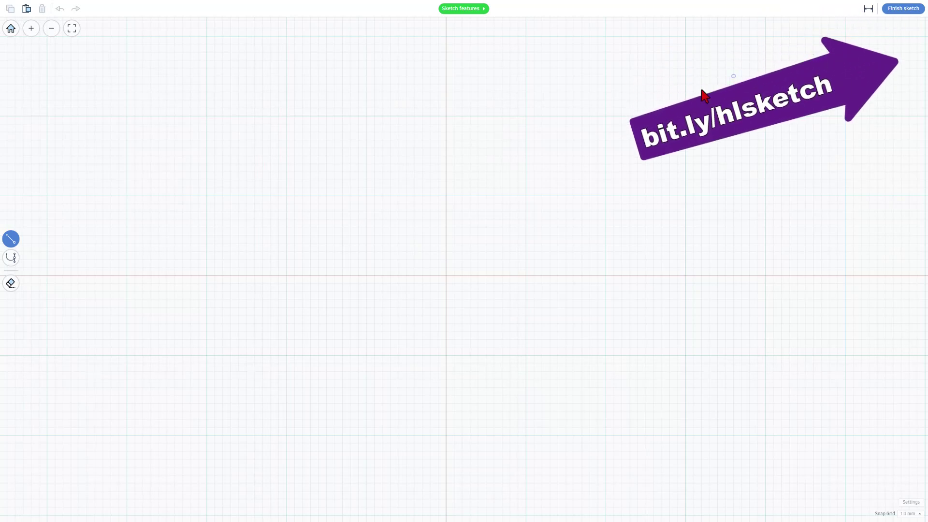
- Sketch a closed 20 × 20 mm square outline and copy it
click(126, 196)
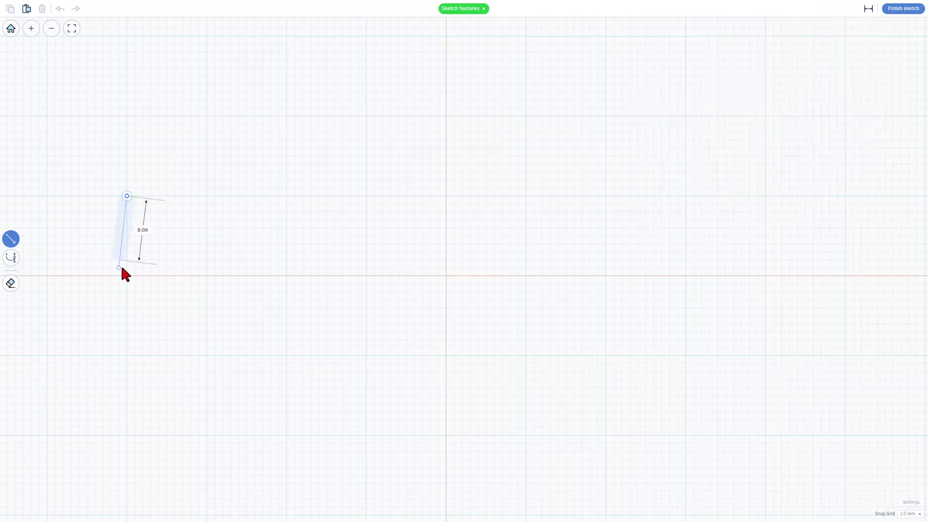
click(127, 355)
click(283, 355)
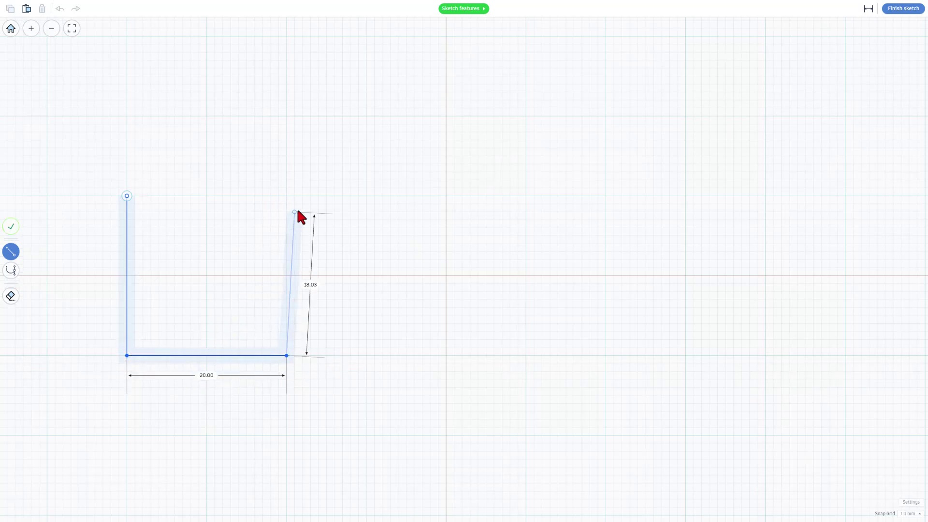
click(286, 196)
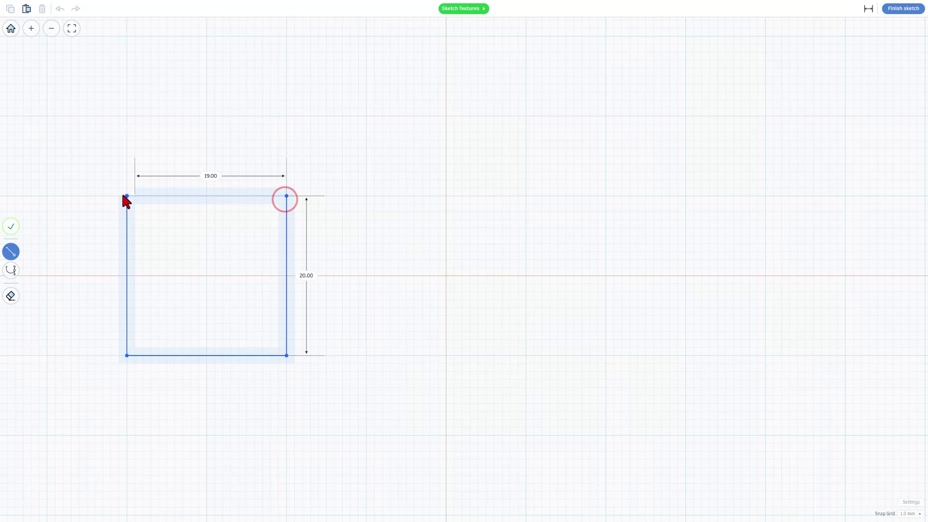
click(125, 196)
key(ctrl+c)
- Paste two copies of the 20 mm square and arrange all three in a row
click(199, 255)
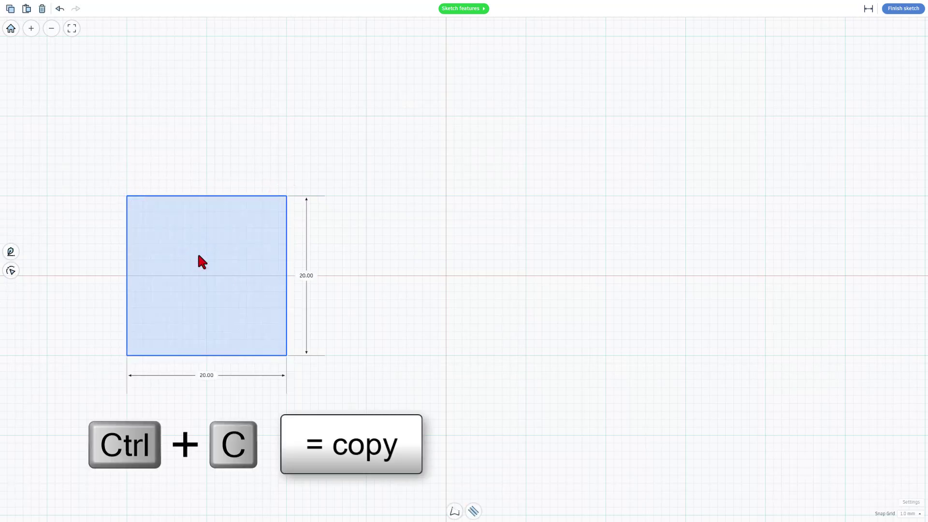
key(ctrl+v)
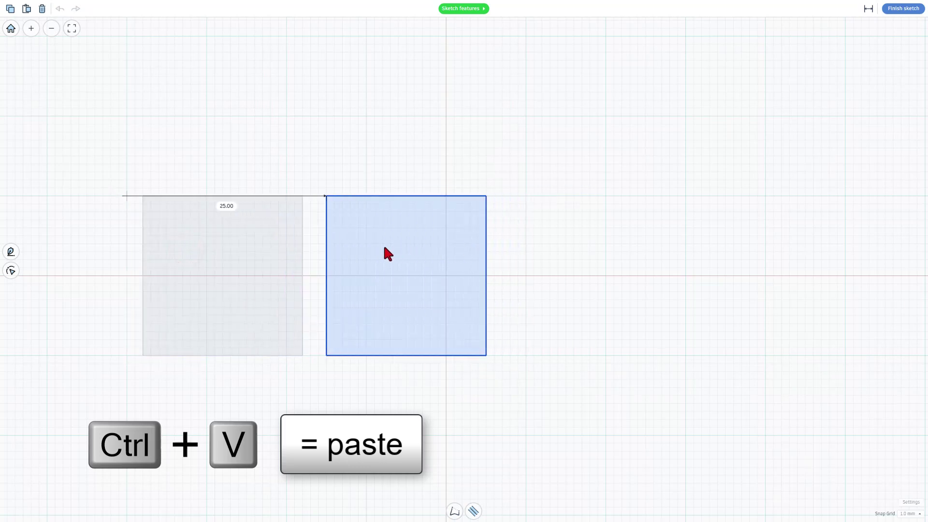
click(385, 248)
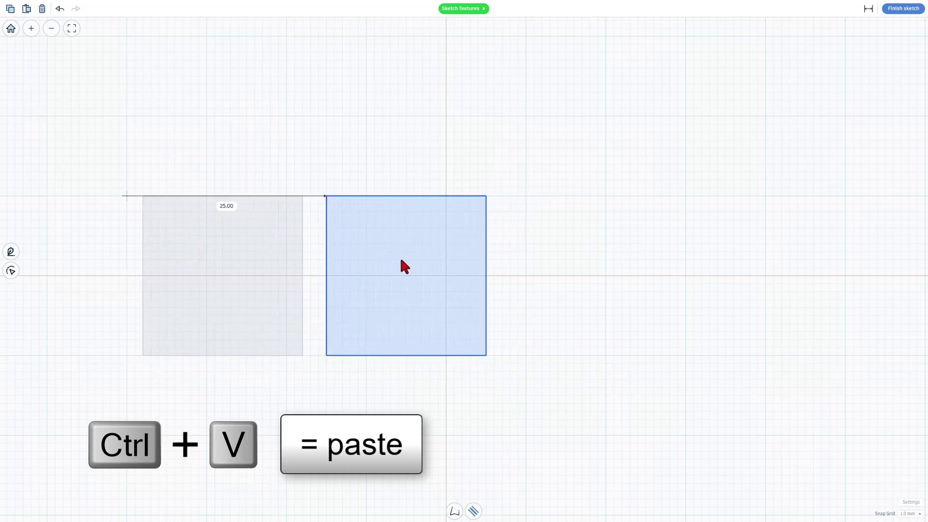
key(ctrl+v)
drag(283, 249, 713, 255)
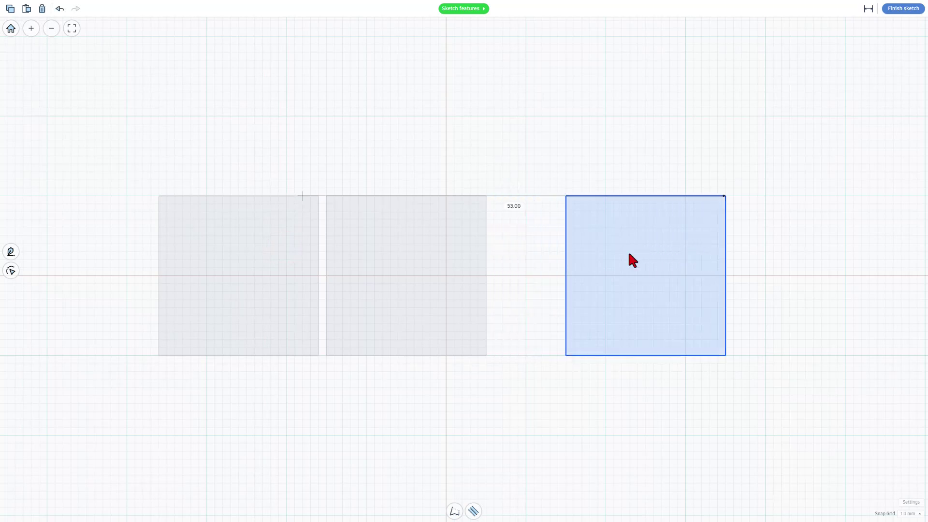
drag(430, 246, 470, 245)
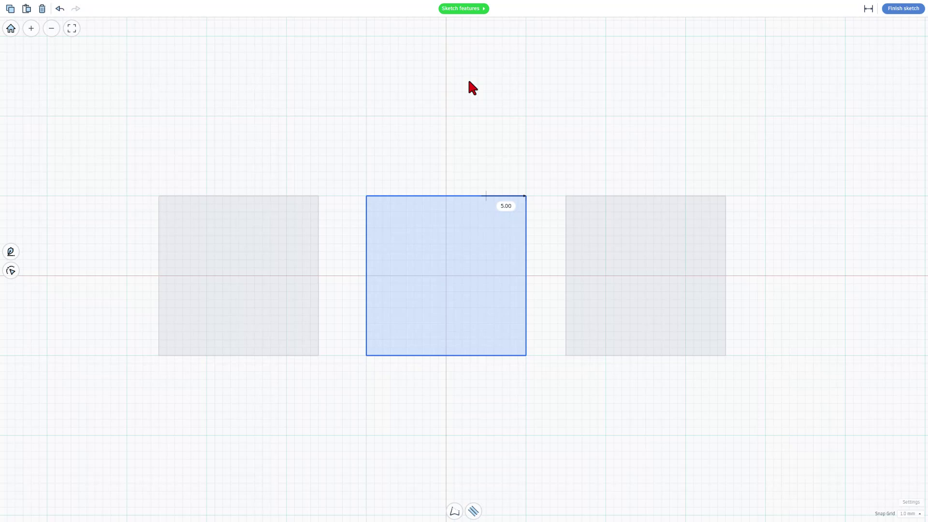
click(468, 80)
click(222, 243)
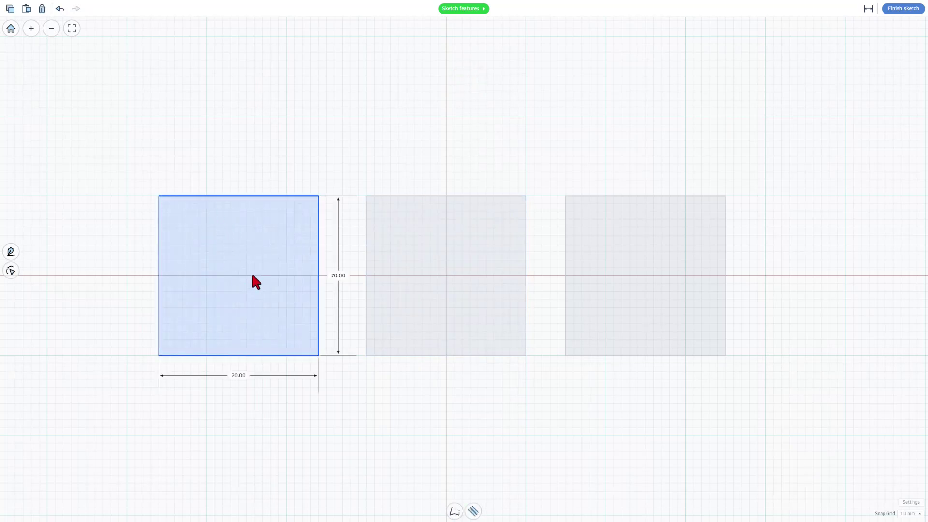
- Give the left square a 2 mm stroke with Sharp corner joins
click(473, 512)
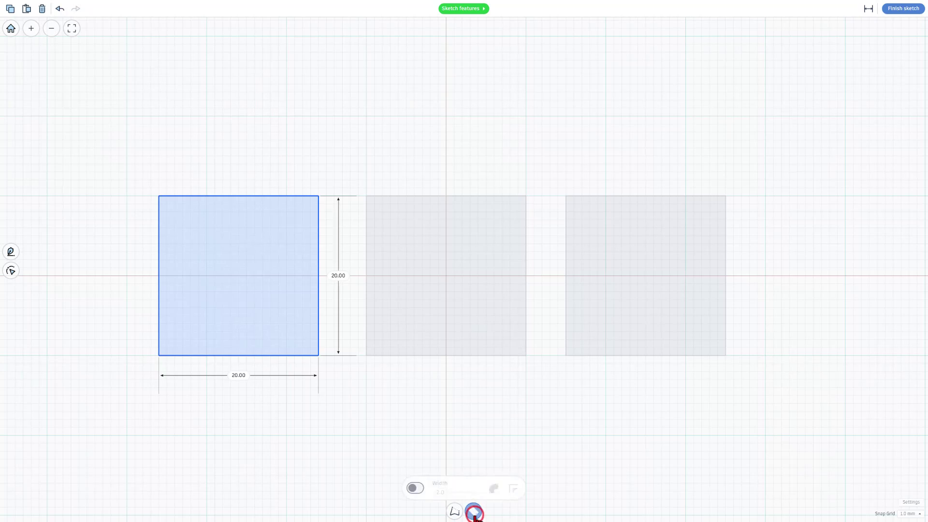
click(415, 489)
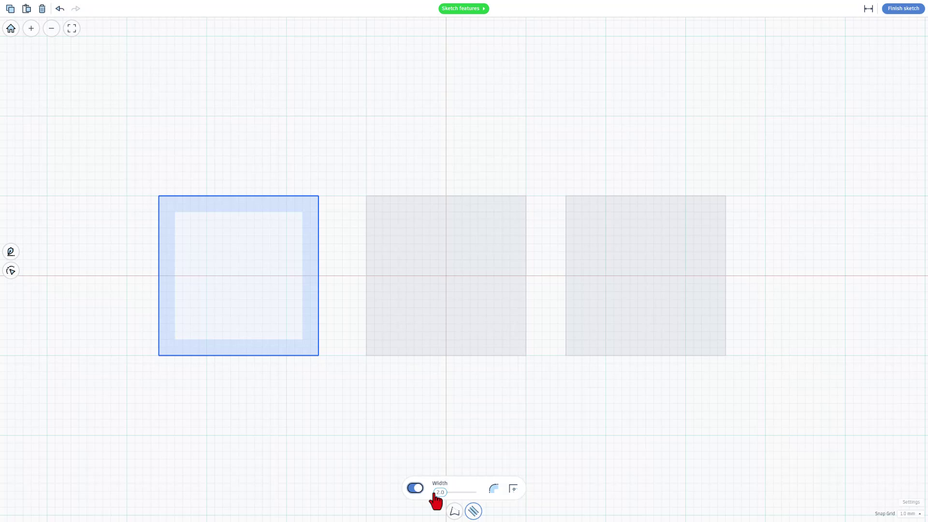
click(494, 490)
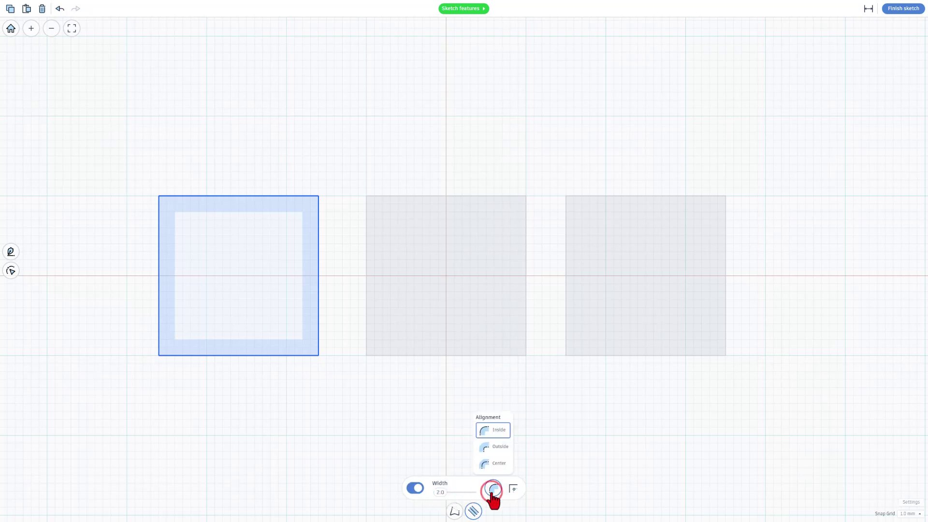
click(492, 491)
click(514, 490)
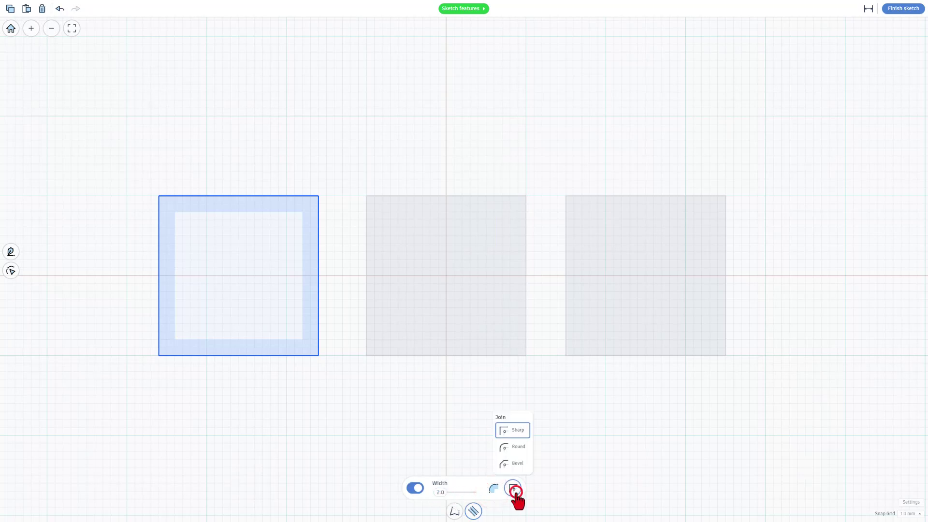
click(515, 493)
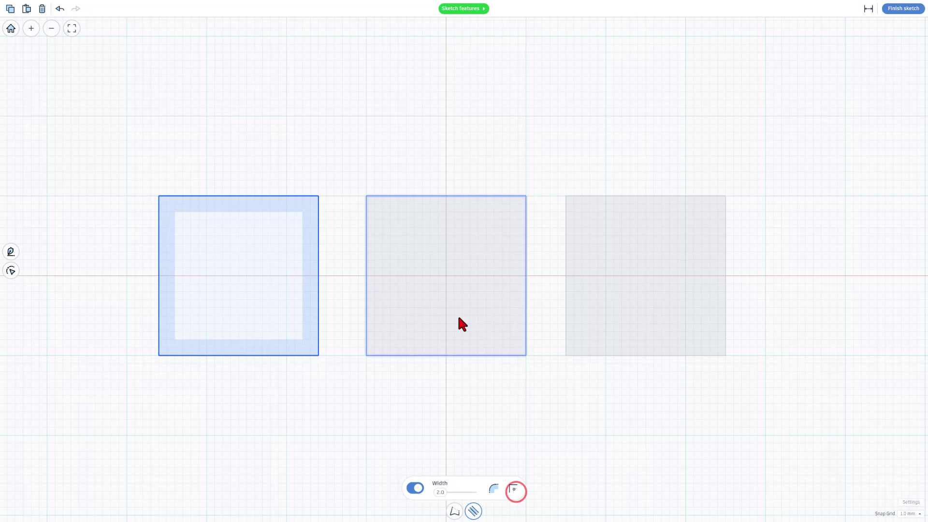
- Stroke the middle square into a hollow frame with Round corner joins
click(473, 296)
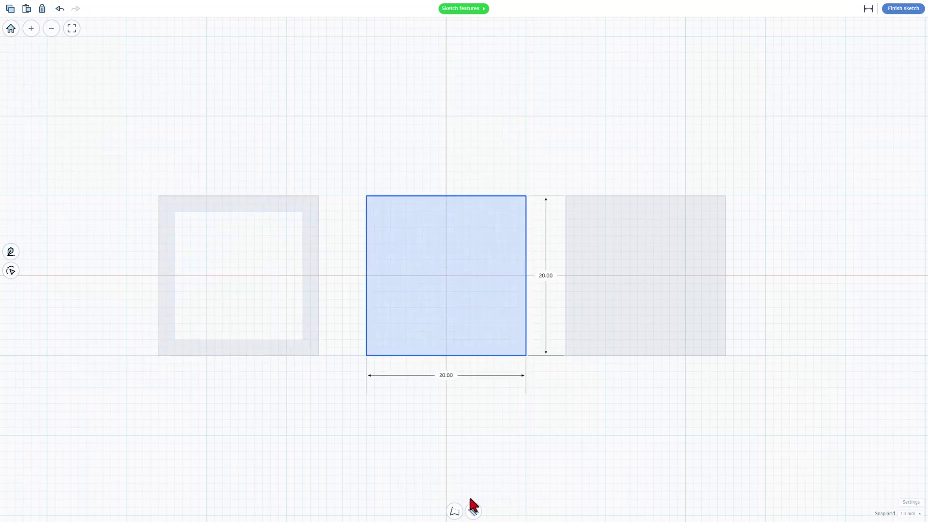
click(473, 512)
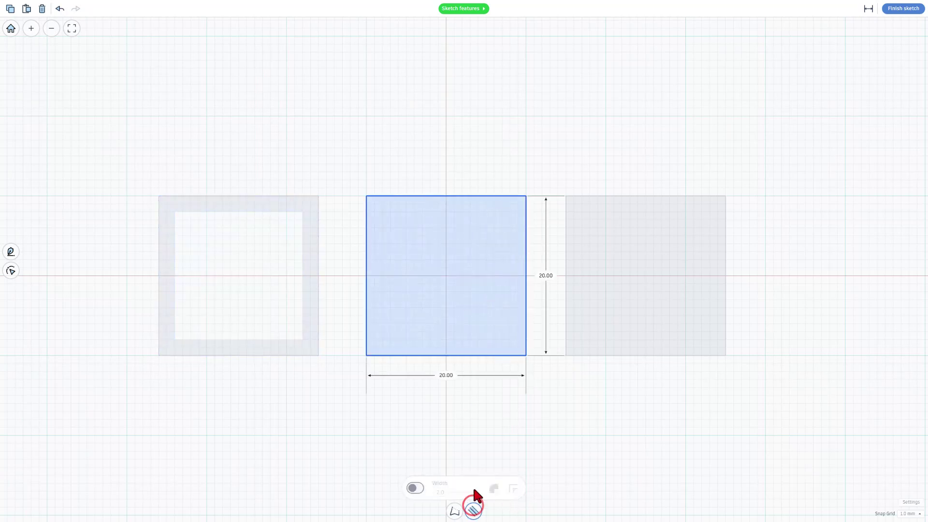
click(417, 487)
click(513, 489)
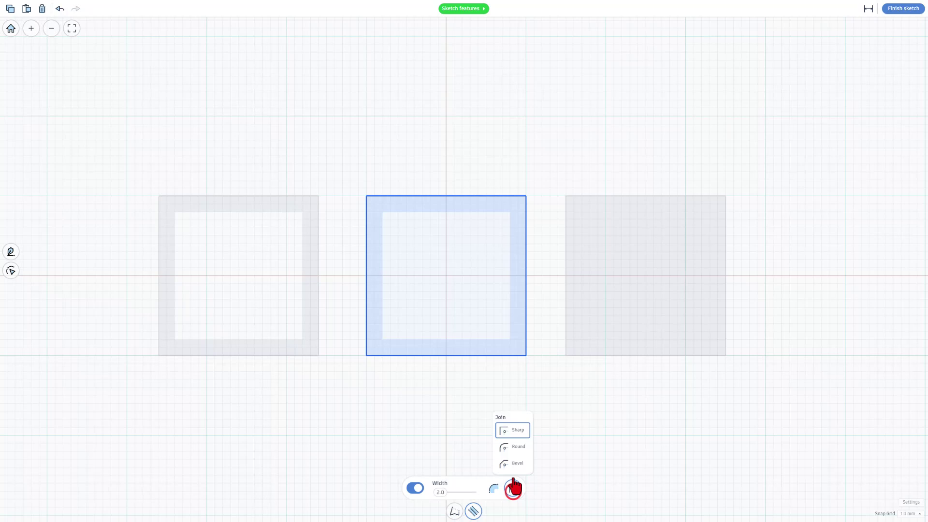
click(515, 448)
- Stroke the right square into a hollow frame with Bevel corner joins
click(624, 330)
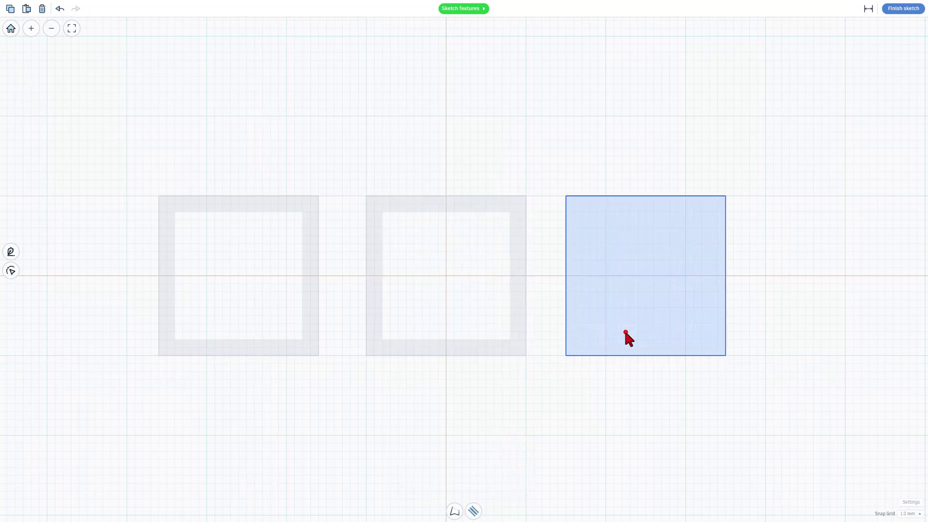
click(632, 321)
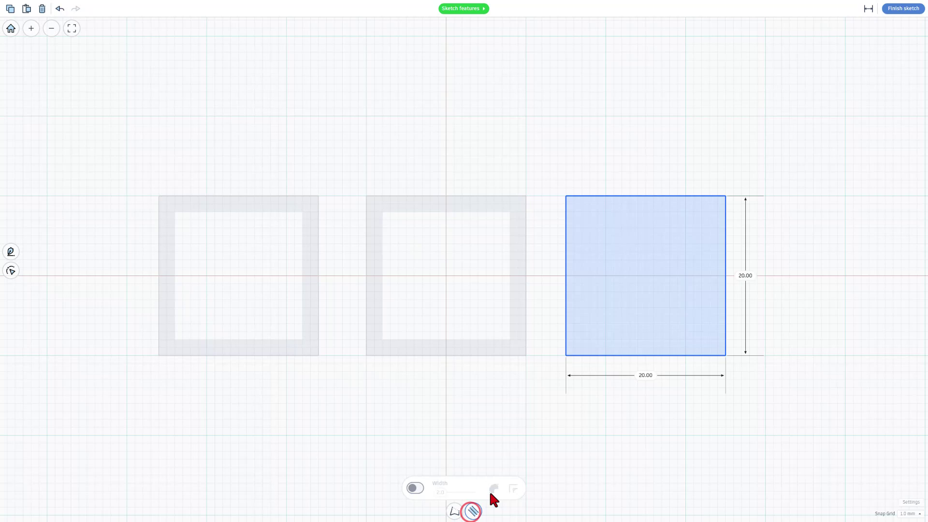
click(414, 488)
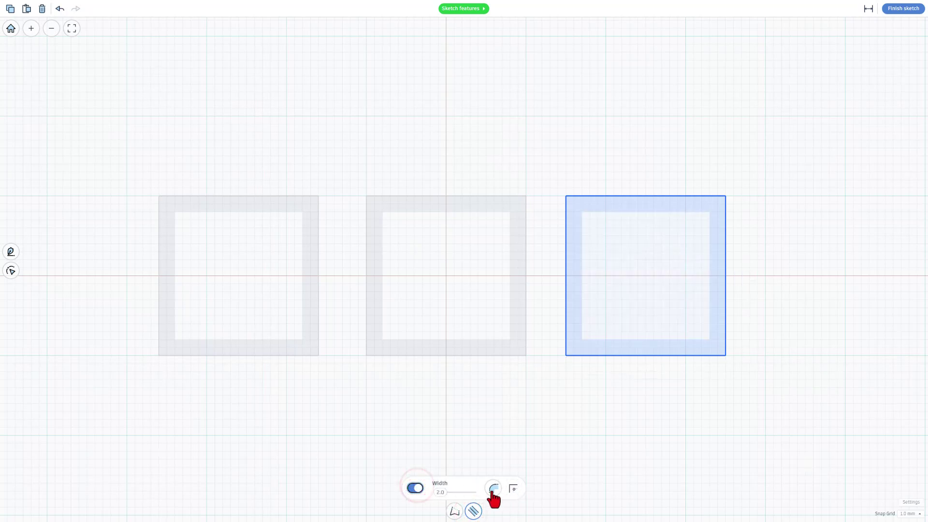
click(512, 491)
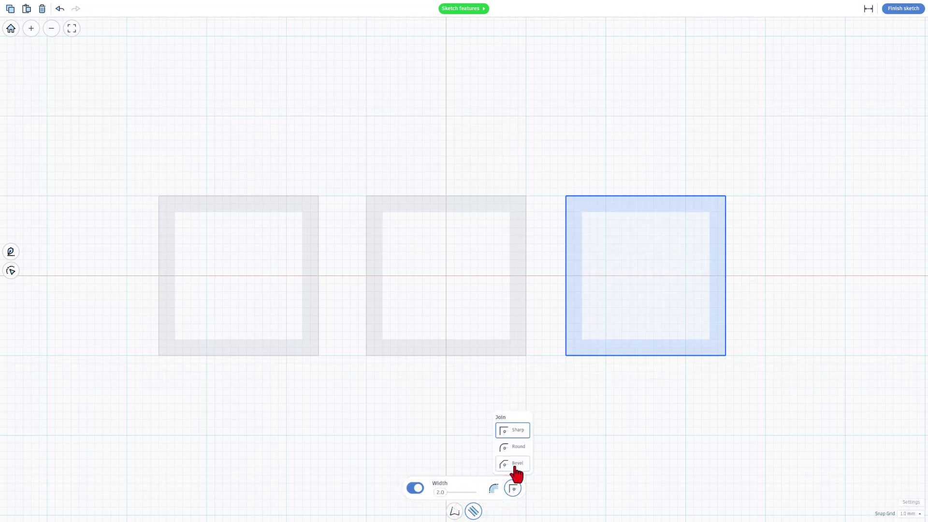
click(515, 466)
click(554, 452)
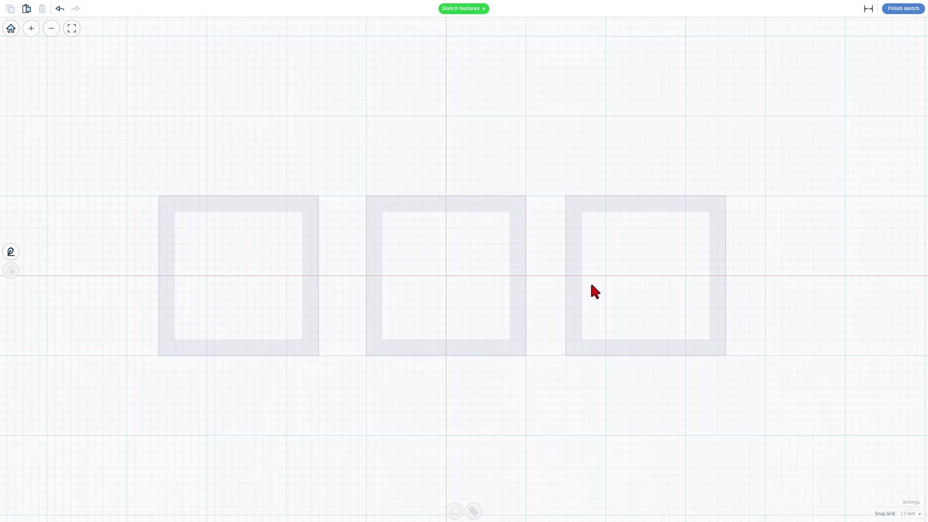
- Set the middle frame's stroke alignment to Center
click(371, 277)
click(473, 510)
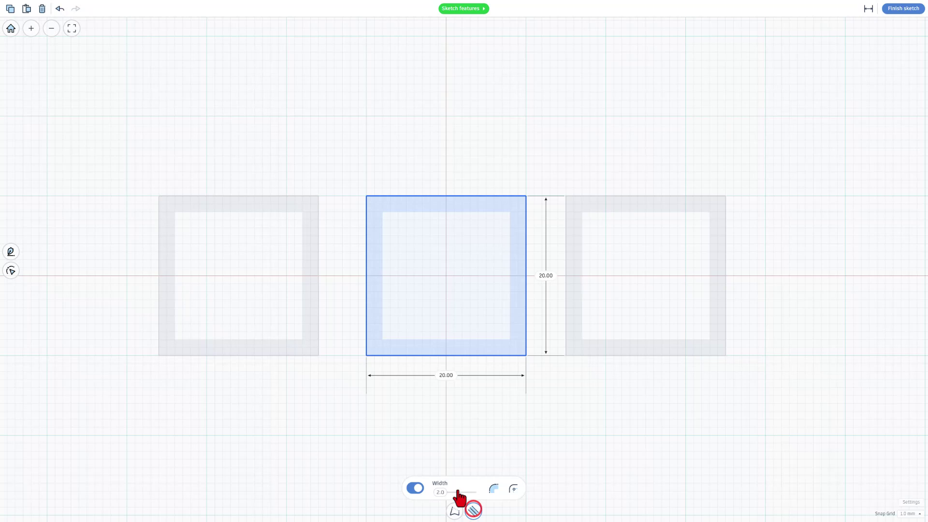
click(493, 489)
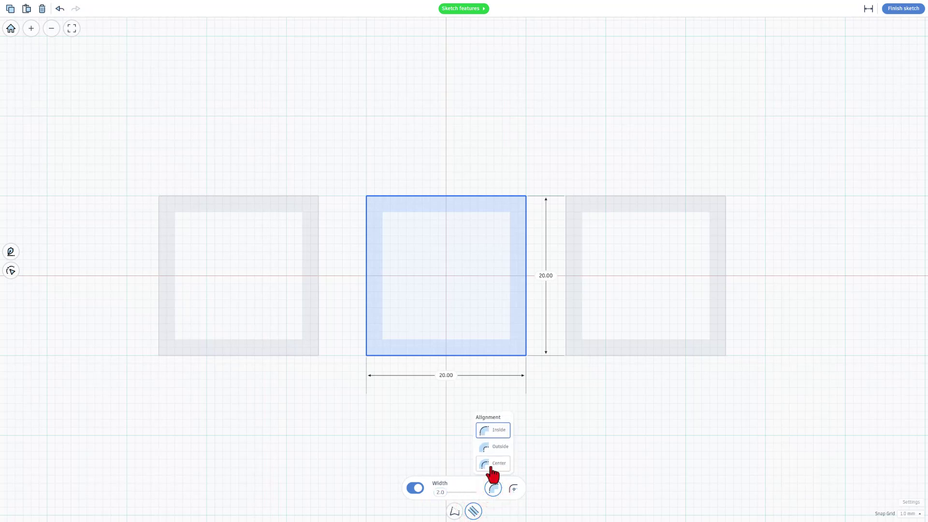
click(492, 464)
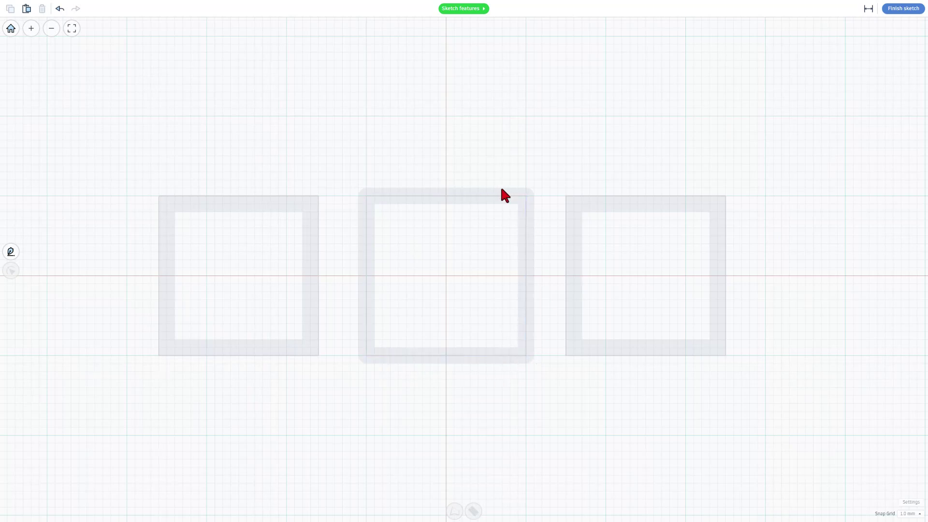
- Set the right frame's stroke alignment to Center
click(580, 351)
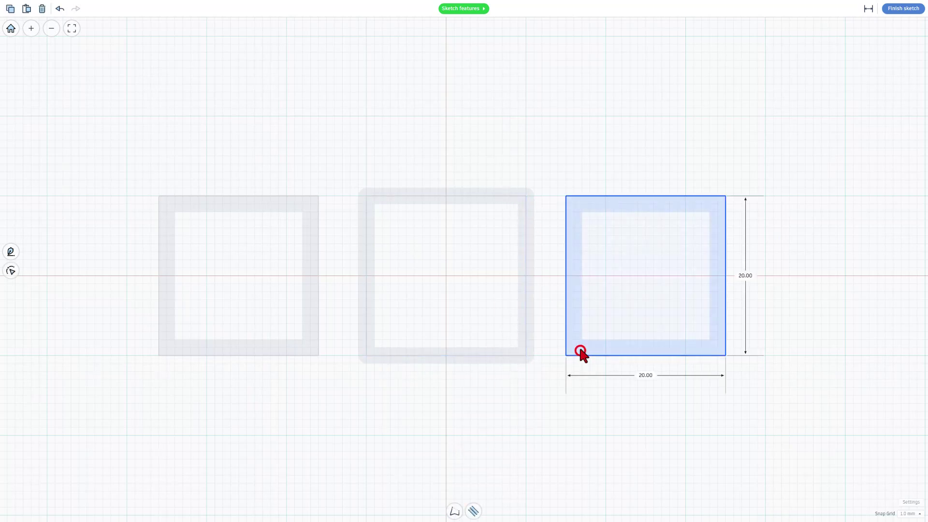
click(477, 511)
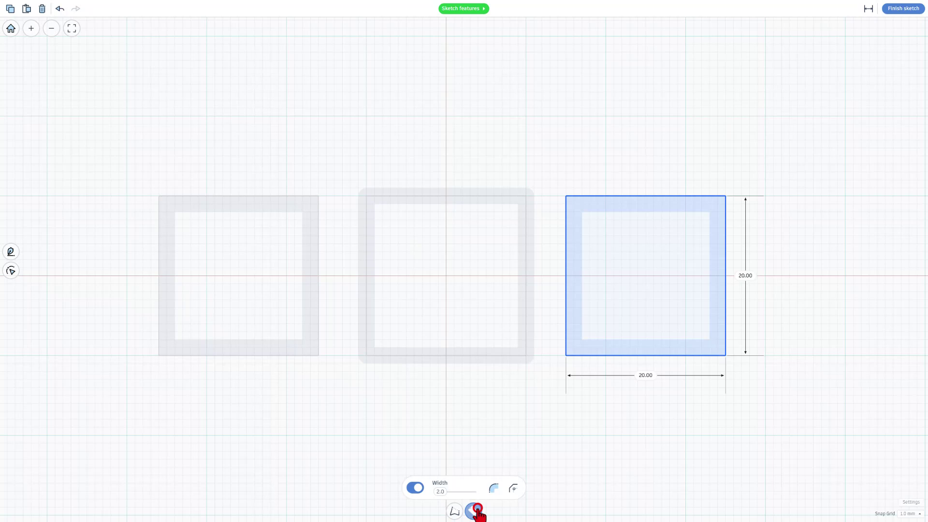
click(494, 489)
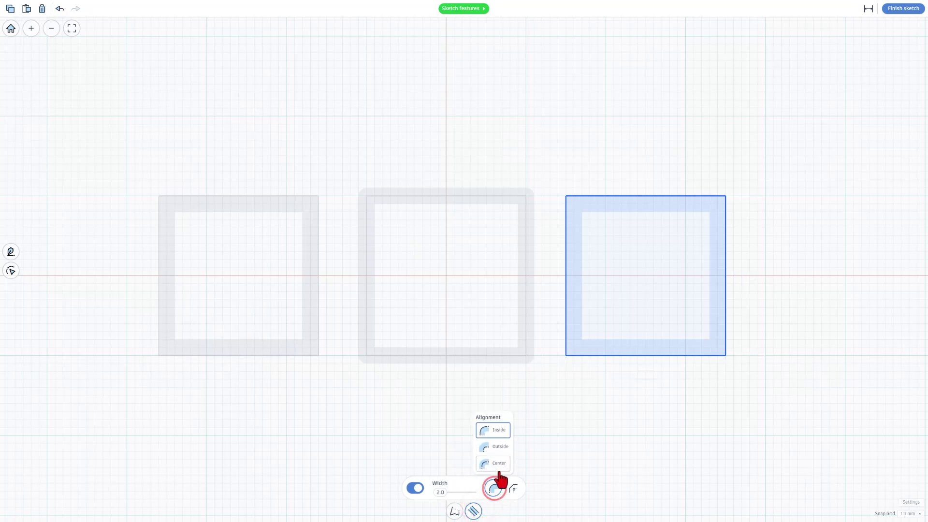
click(495, 465)
click(585, 411)
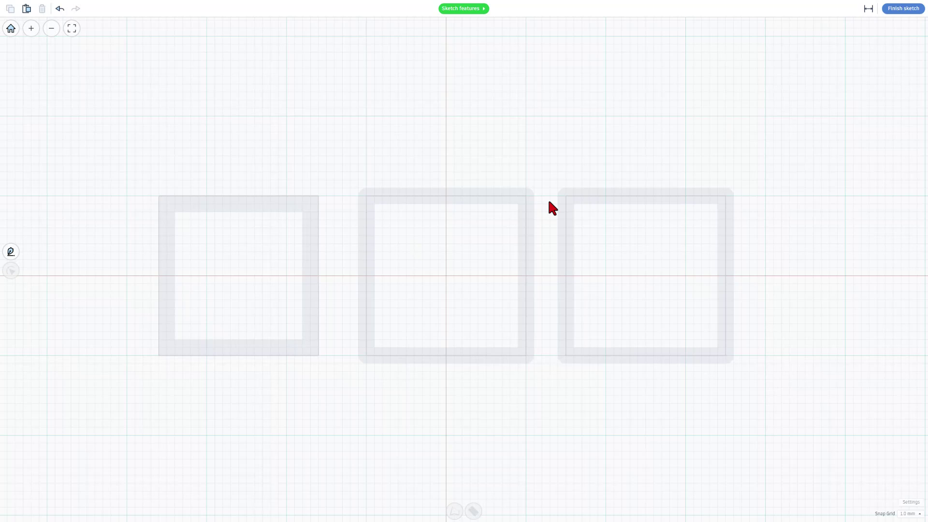
scroll(549, 207, up, 1)
scroll(556, 207, up, 2)
scroll(555, 207, up, 1)
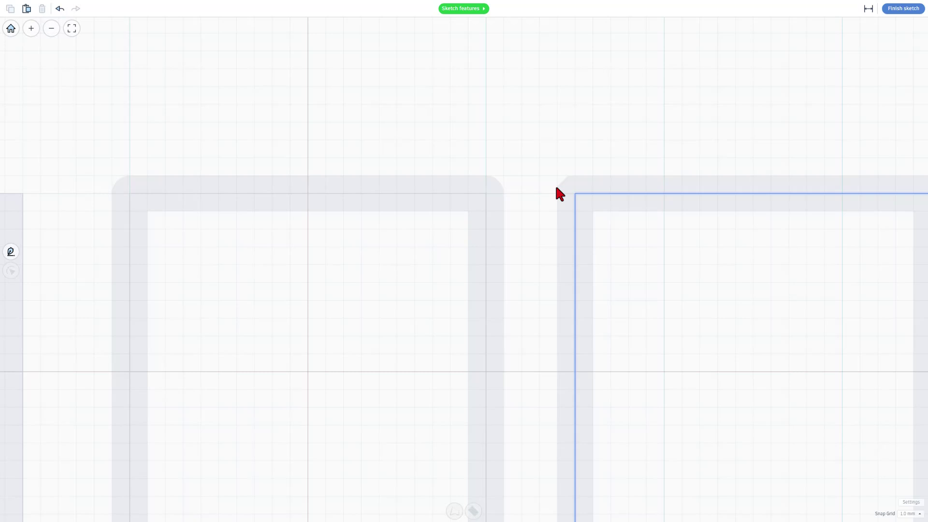
scroll(492, 192, down, 1)
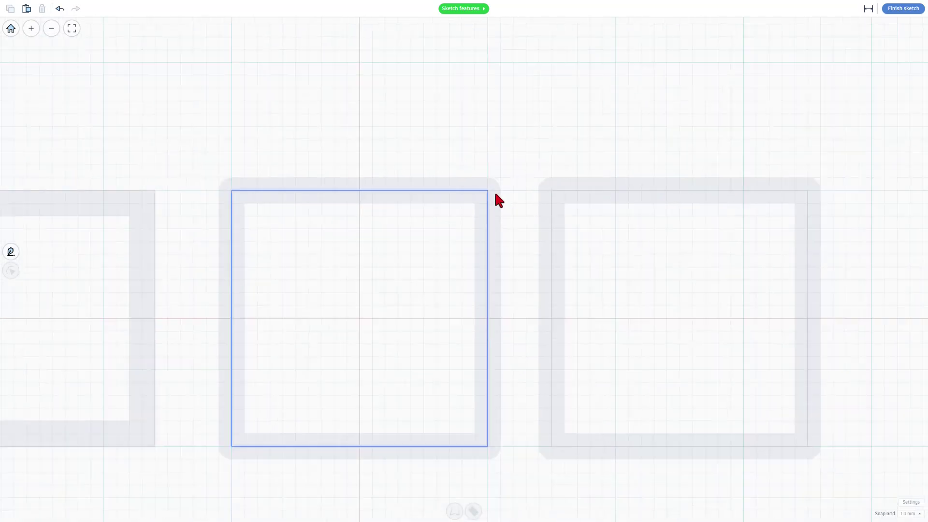
scroll(498, 200, down, 1)
scroll(498, 213, down, 1)
- Select each frame in turn to compare the sharp, round and bevel corners
click(297, 216)
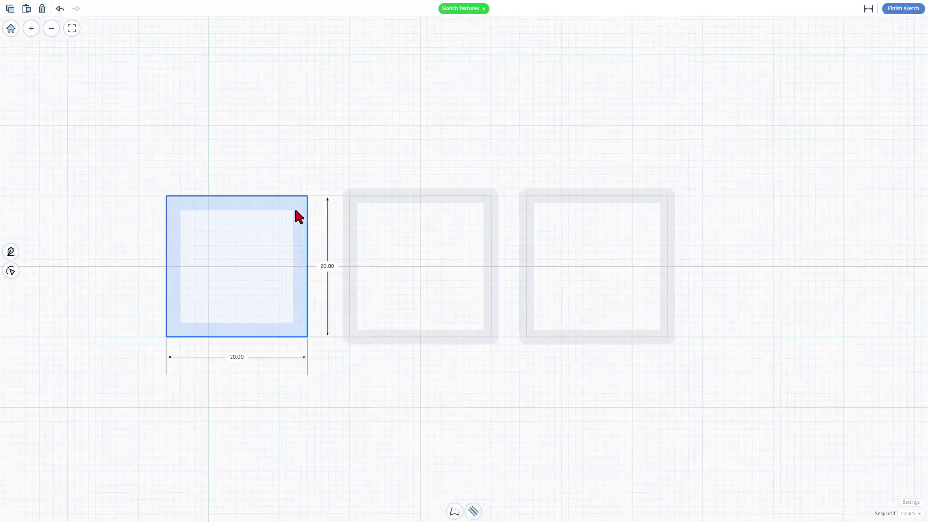
click(358, 196)
click(531, 203)
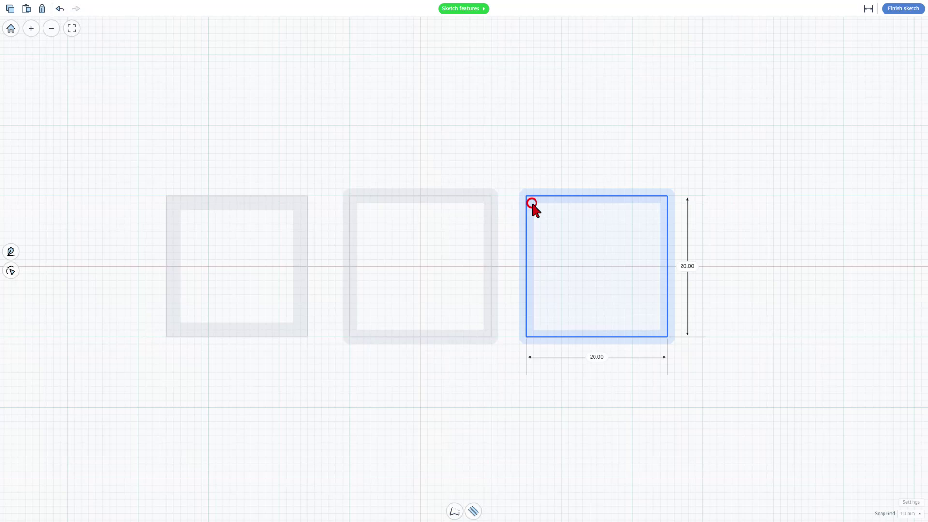
click(454, 197)
click(303, 200)
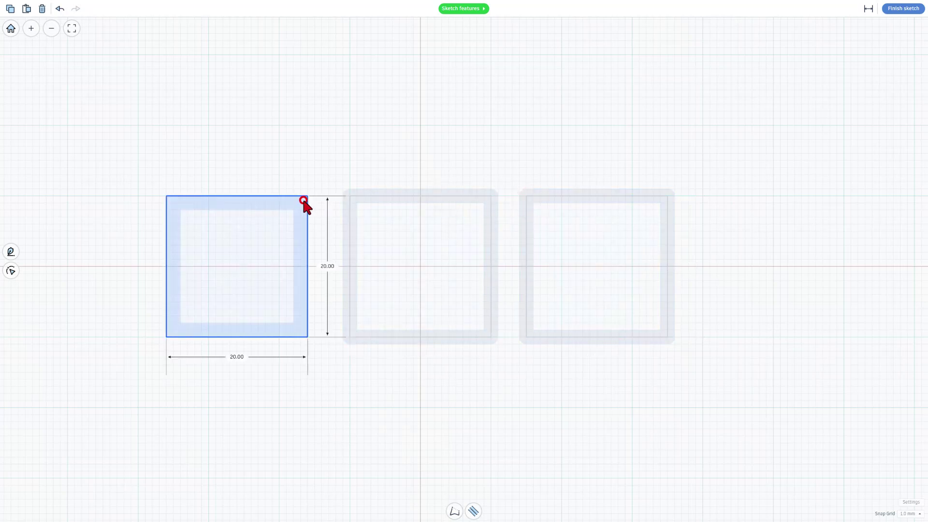
- Move the right frame 1 mm farther right and finish the sketch into 3D boxes
click(354, 199)
scroll(544, 241, down, 1)
click(546, 246)
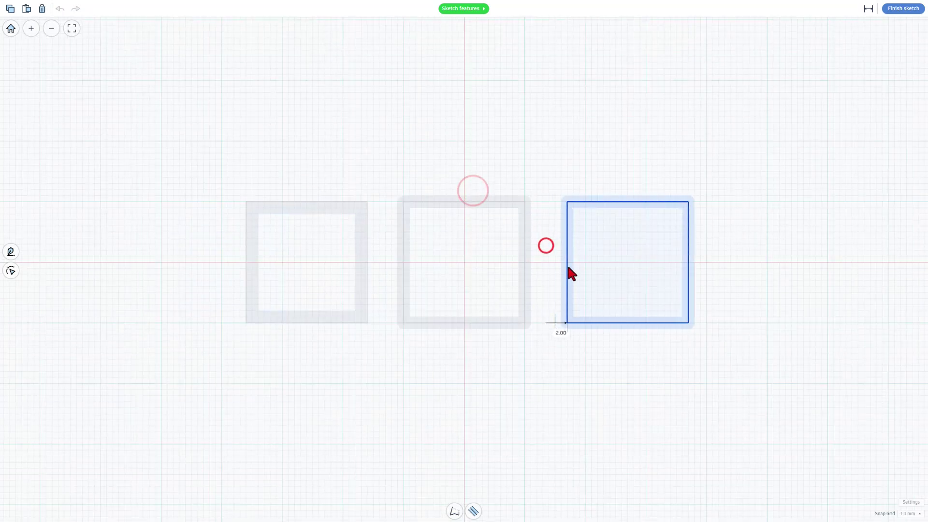
drag(570, 273, 575, 273)
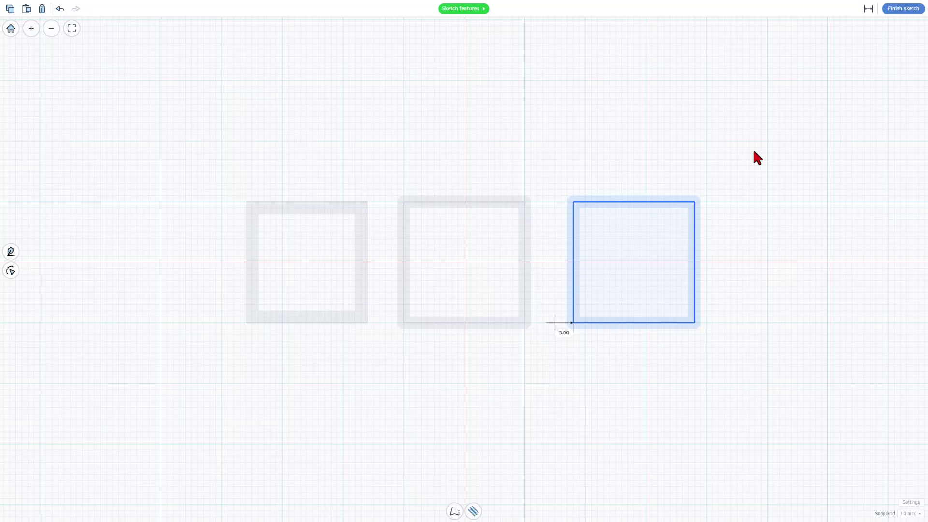
click(903, 9)
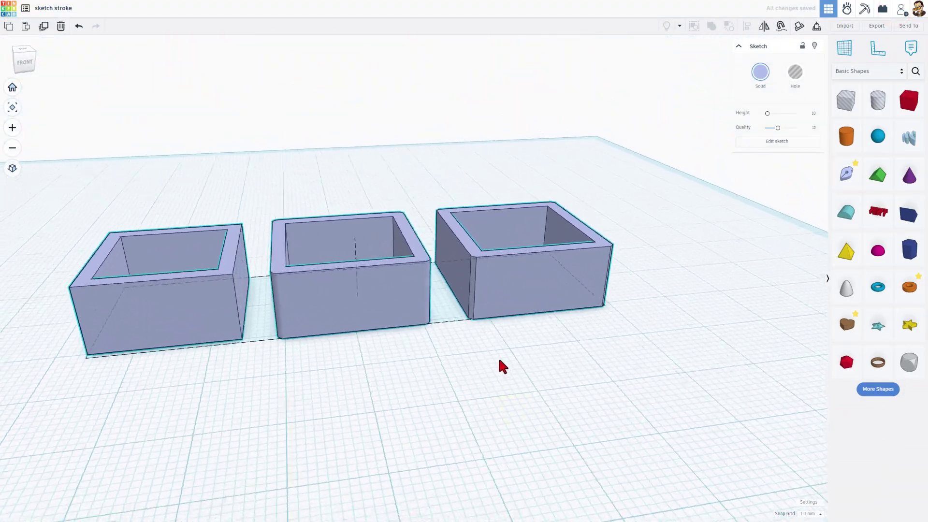
mouse_move(519, 400)
right_down()
mouse_move(392, 398)
mouse_move(249, 347)
right_up()
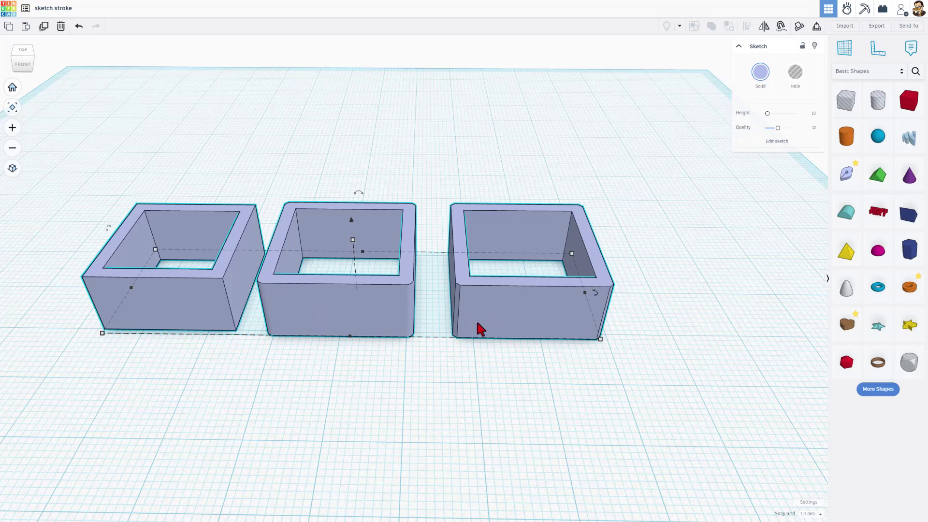
mouse_move(495, 330)
right_down()
mouse_move(552, 356)
mouse_move(516, 354)
mouse_move(375, 267)
right_up()
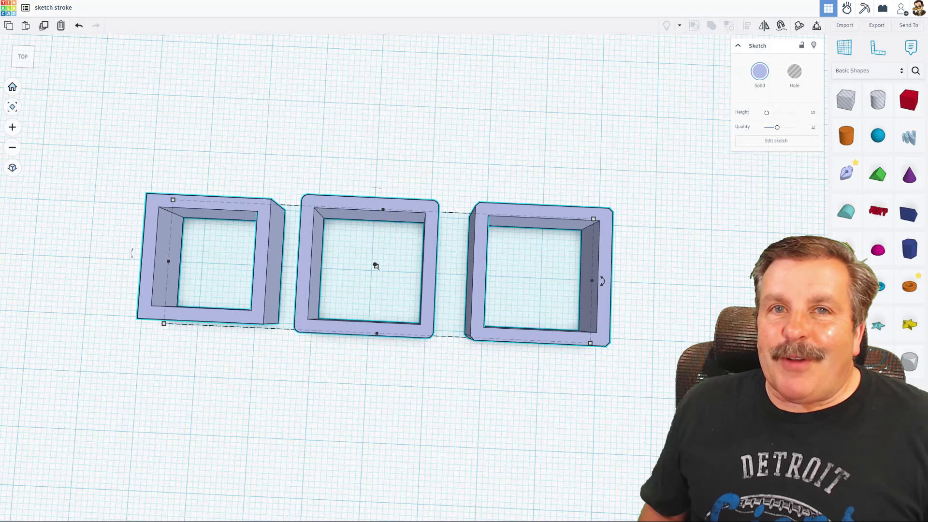